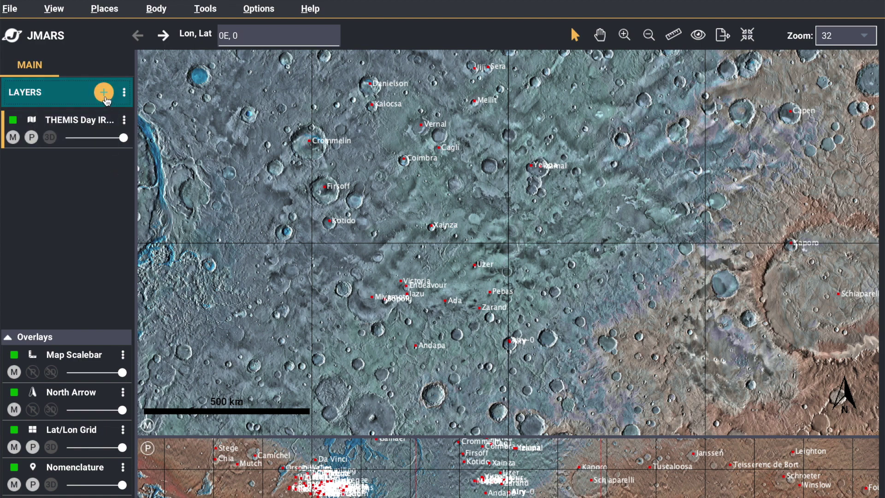
- Start adding the THEMIS stamp layer and limit its longitude and latitude to the bounds of the view
{"action": "left_click", "coordinate": [104, 93]}
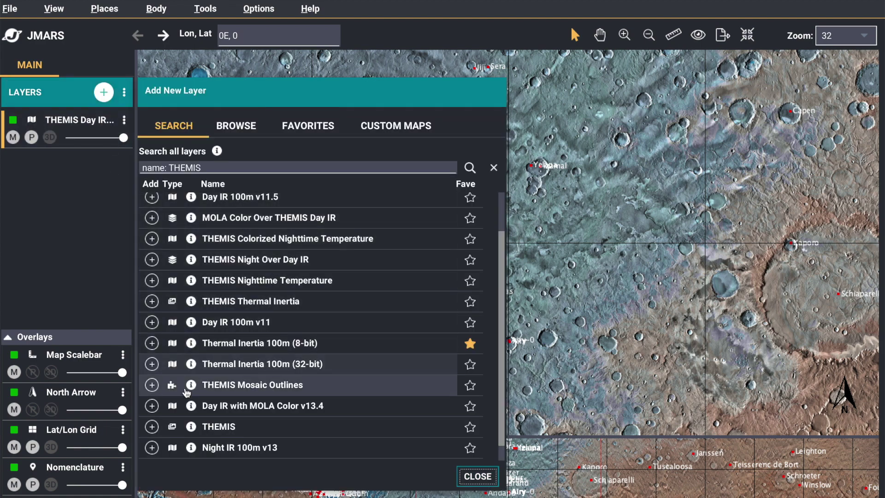
{"action": "left_click", "coordinate": [153, 427]}
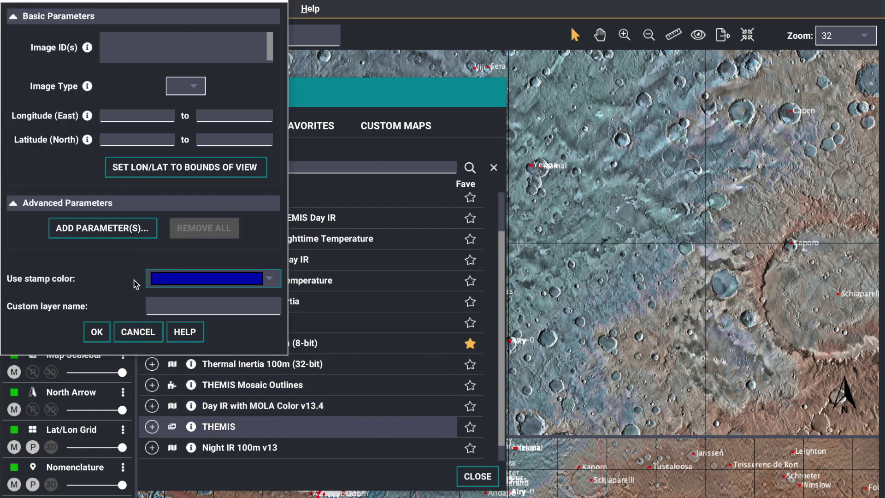
{"action": "left_click", "coordinate": [15, 21]}
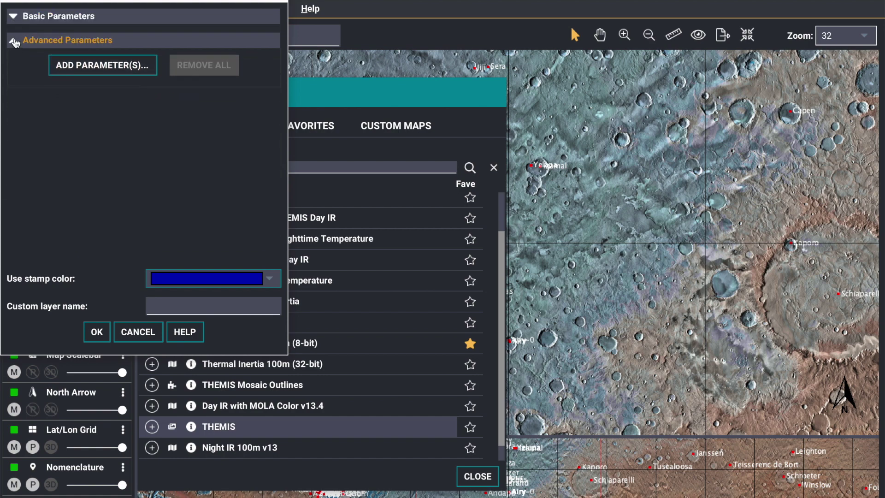
{"action": "left_click", "coordinate": [14, 41]}
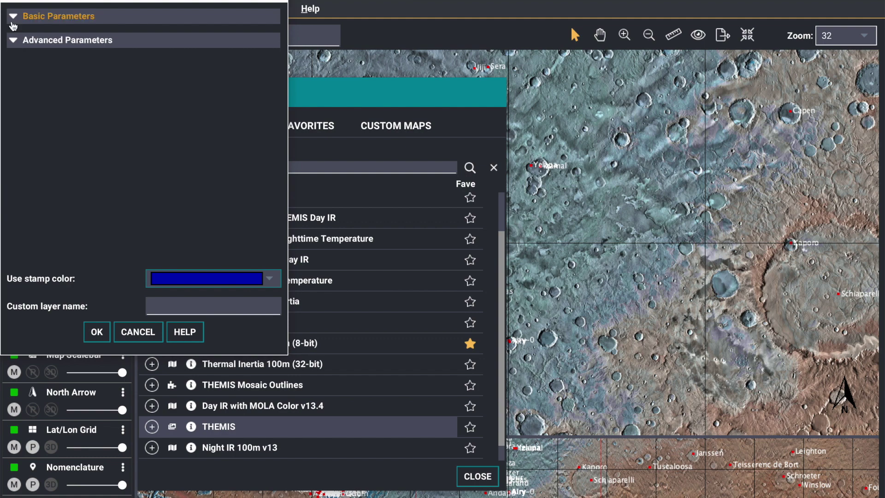
{"action": "left_click", "coordinate": [13, 17]}
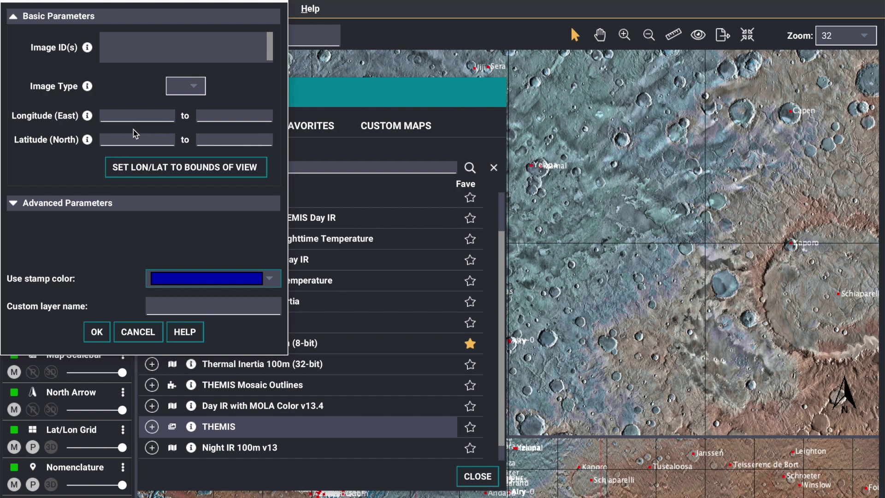
{"action": "left_click", "coordinate": [171, 173]}
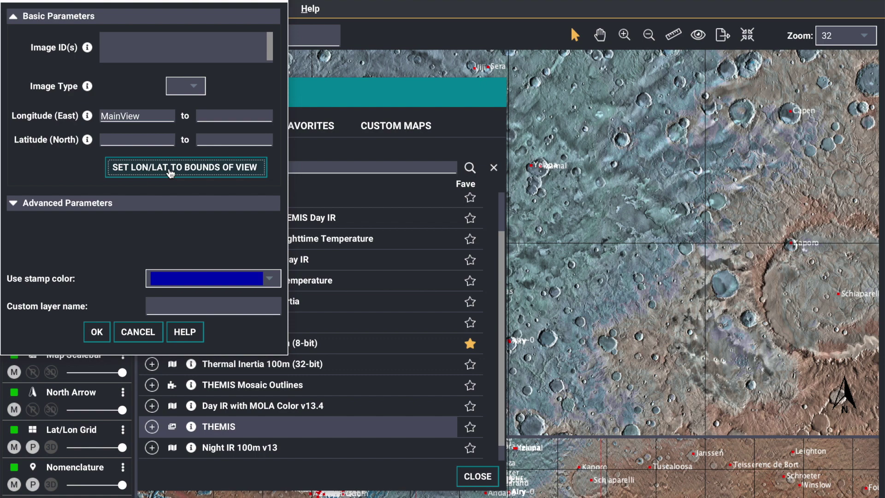
- Examine the advanced parameters available for the THEMIS query, first filtered by Observation and again under all categories
{"action": "left_click", "coordinate": [98, 207]}
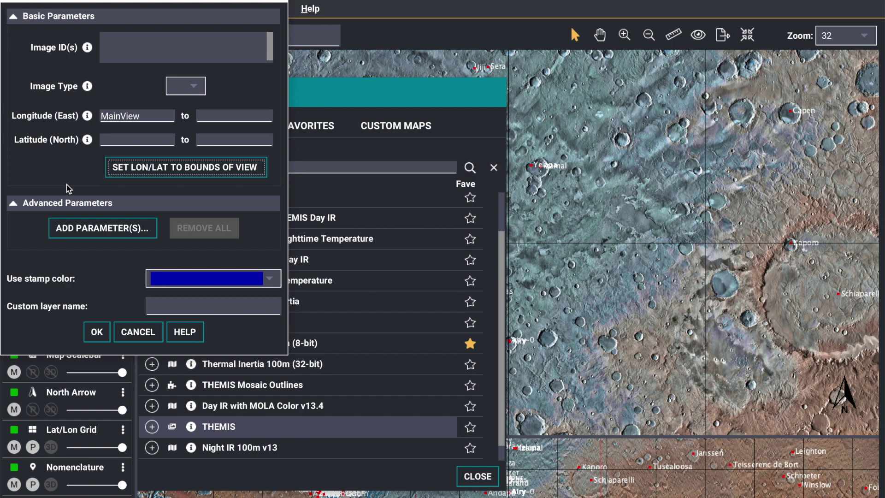
{"action": "left_click", "coordinate": [109, 233]}
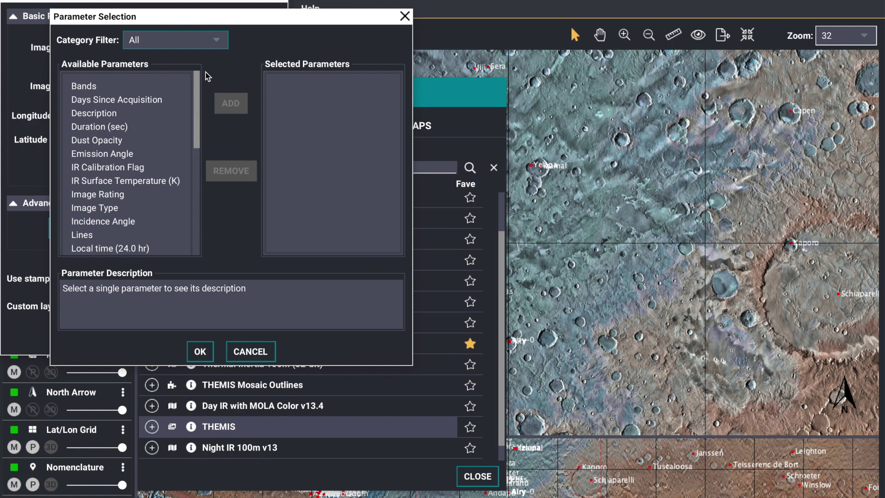
{"action": "left_click", "coordinate": [206, 47]}
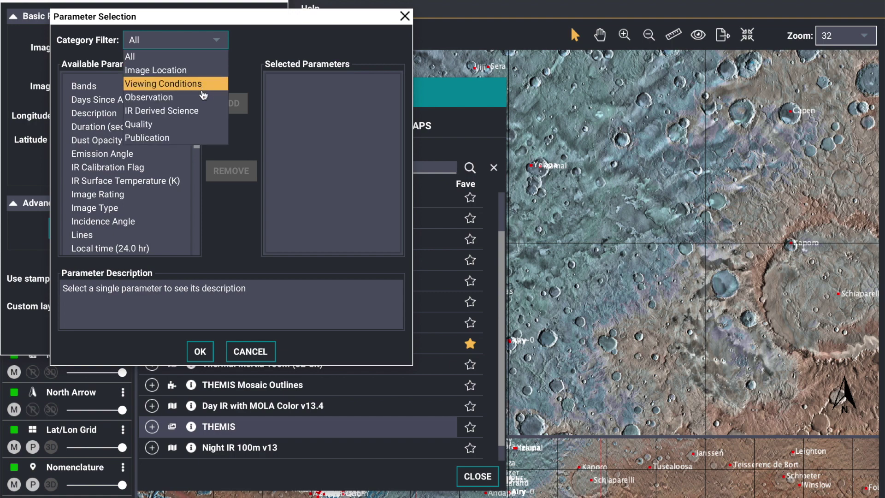
{"action": "left_click", "coordinate": [202, 104]}
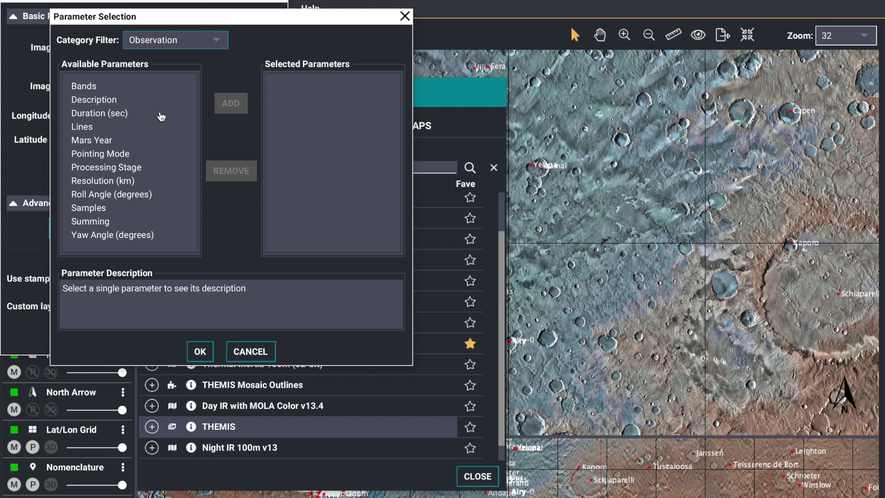
{"action": "left_click", "coordinate": [175, 40]}
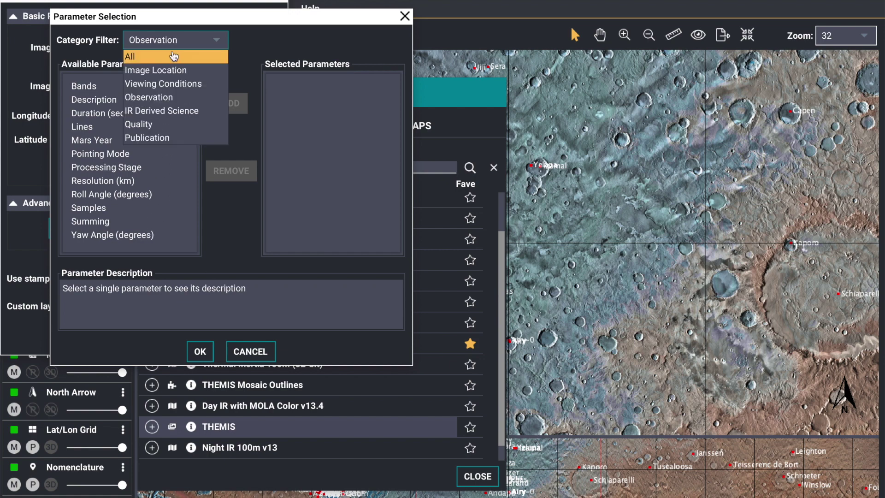
{"action": "left_click", "coordinate": [173, 57]}
{"action": "scroll", "coordinate": [171, 153], "scroll_direction": "down", "scroll_amount": 1}
{"action": "scroll", "coordinate": [172, 154], "scroll_direction": "down", "scroll_amount": 5}
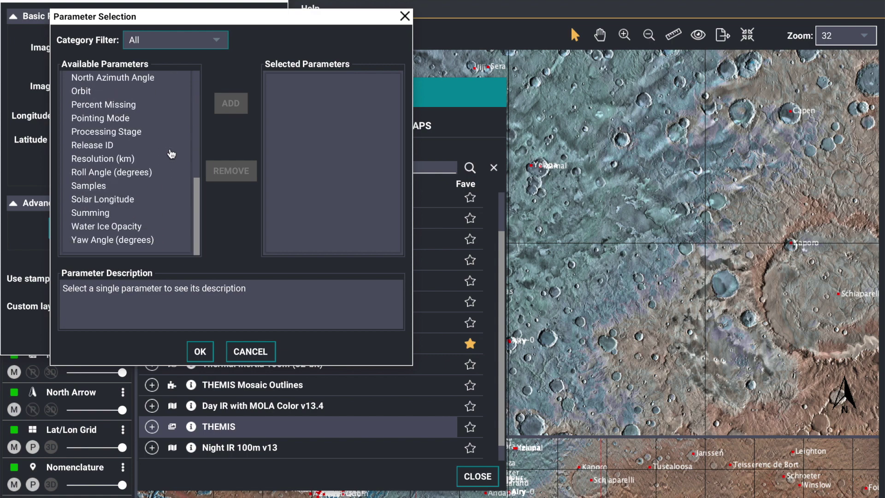
{"action": "scroll", "coordinate": [172, 154], "scroll_direction": "up", "scroll_amount": 6}
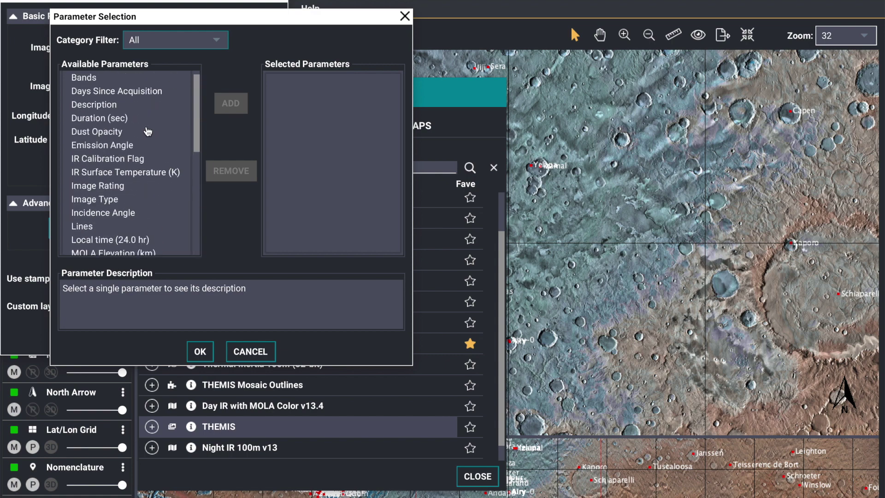
- Add Bands and IR Calibration Flag to the selected parameters of the THEMIS query
{"action": "left_click", "coordinate": [118, 78]}
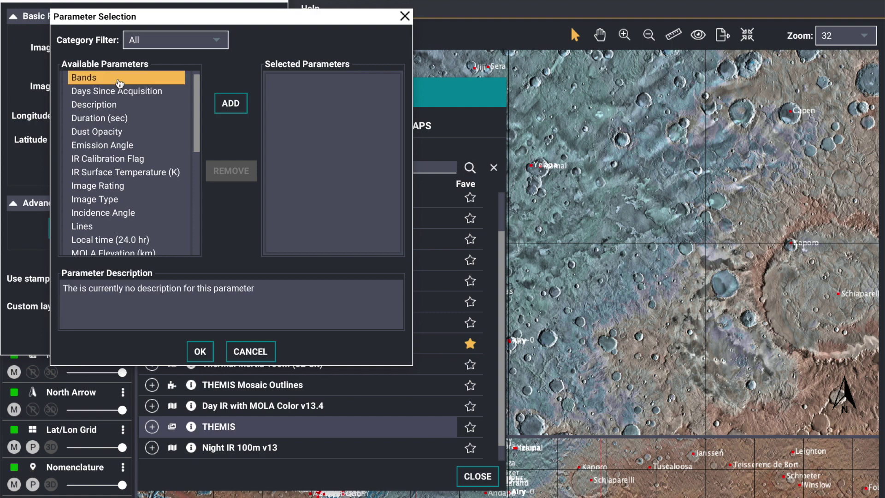
{"action": "left_click", "coordinate": [231, 103]}
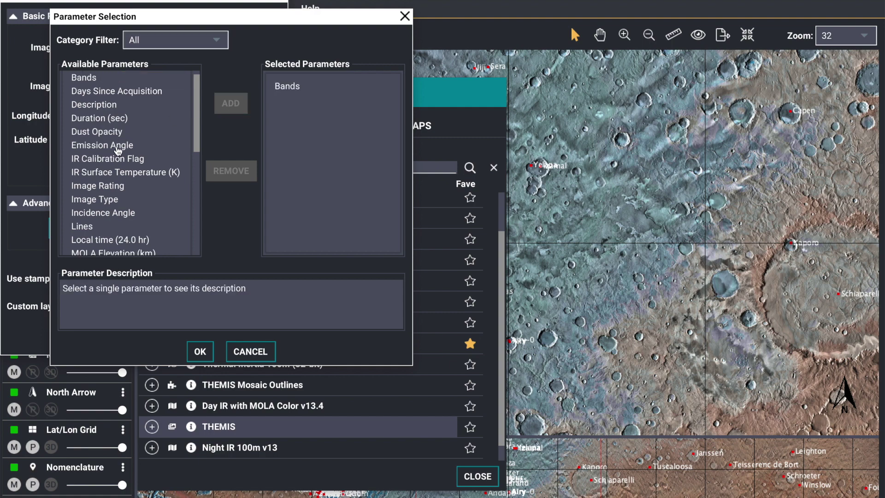
{"action": "left_click", "coordinate": [123, 158]}
{"action": "left_click", "coordinate": [229, 103]}
- Add Mars Year to the selected parameters twice
{"action": "scroll", "coordinate": [128, 144], "scroll_direction": "down", "scroll_amount": 3}
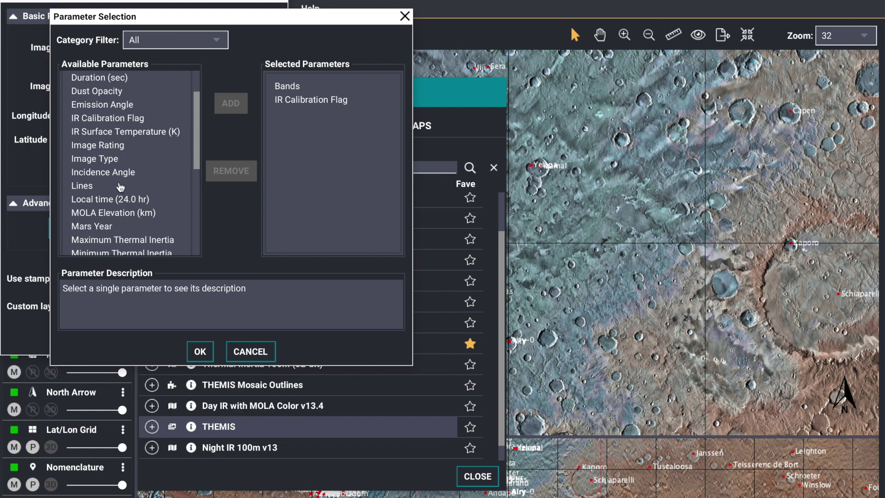
{"action": "left_click", "coordinate": [120, 230]}
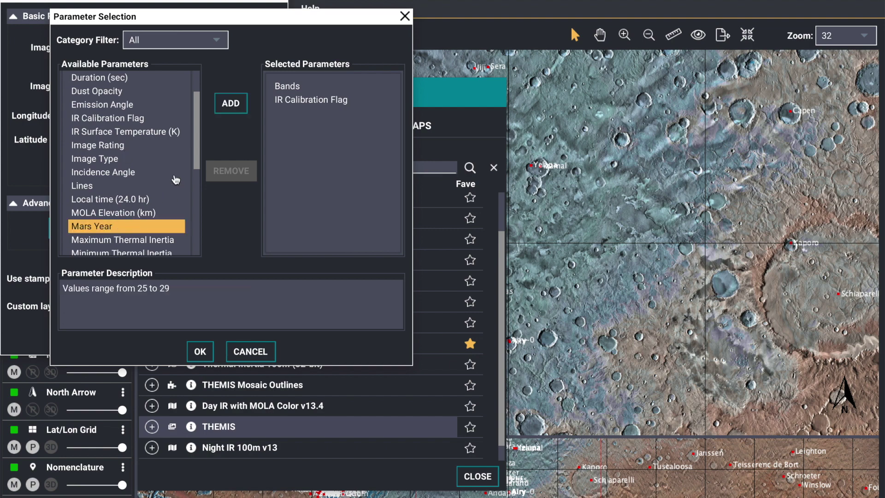
{"action": "left_click", "coordinate": [238, 107]}
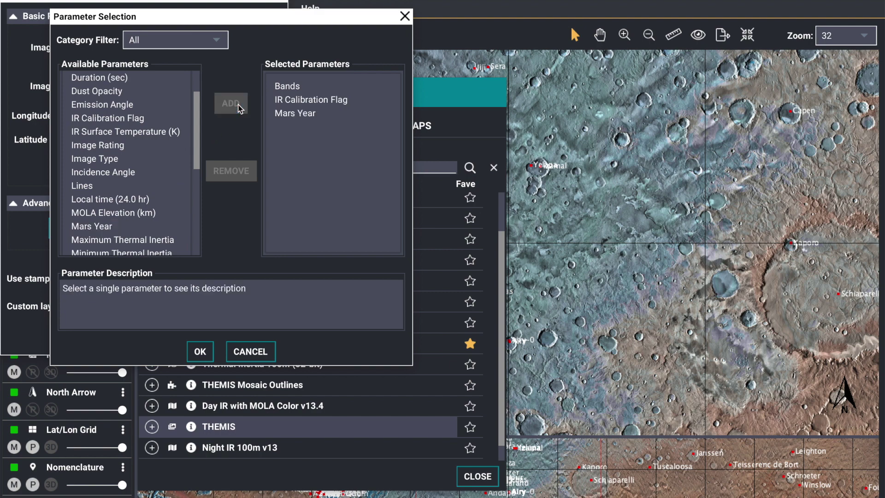
{"action": "left_click", "coordinate": [148, 229]}
{"action": "double_click", "coordinate": [148, 229]}
{"action": "scroll", "coordinate": [149, 187], "scroll_direction": "down", "scroll_amount": 1}
{"action": "left_click", "coordinate": [125, 213]}
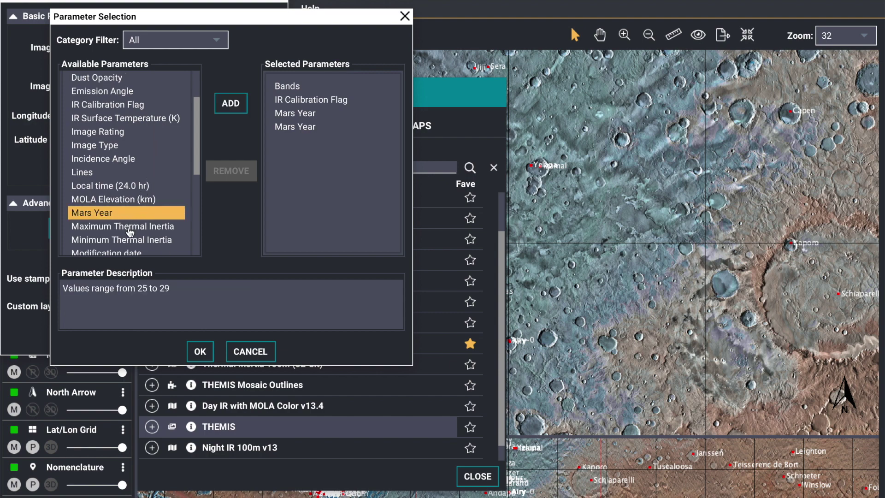
- Add Maximum Thermal Inertia to the selected parameters and remove it again
{"action": "left_click", "coordinate": [131, 225]}
{"action": "left_click", "coordinate": [230, 103]}
{"action": "left_click", "coordinate": [336, 143]}
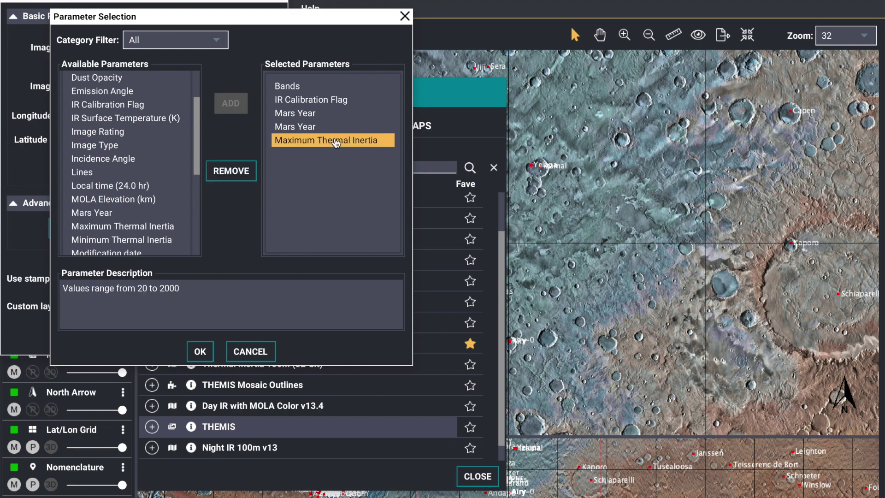
{"action": "left_click", "coordinate": [243, 178]}
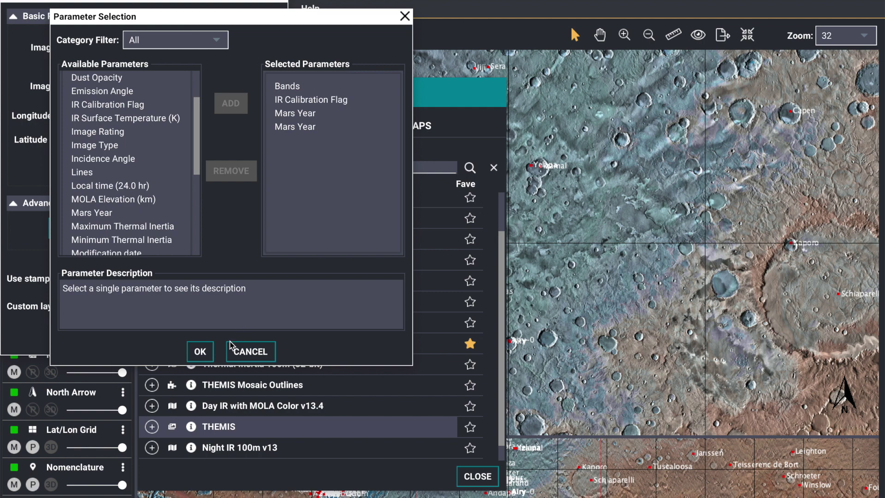
- Accept the parameter selection and remove the Bands parameter from the THEMIS query
{"action": "left_click", "coordinate": [200, 351]}
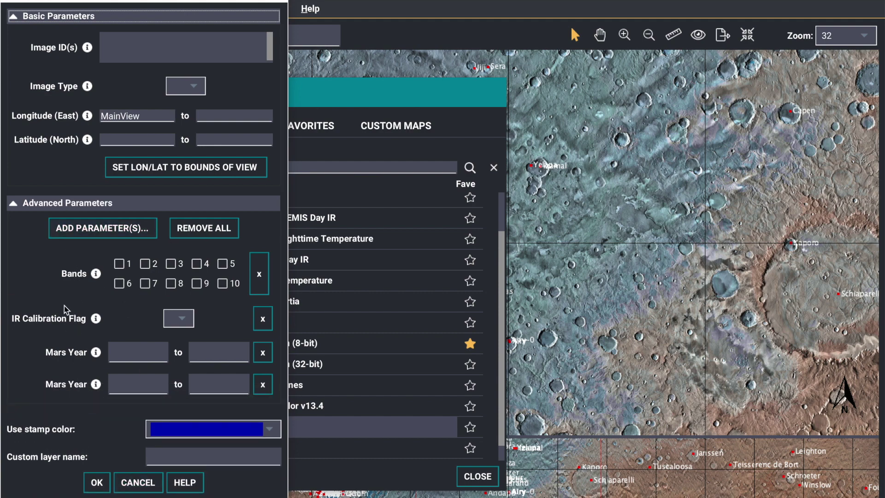
{"action": "left_click", "coordinate": [260, 277]}
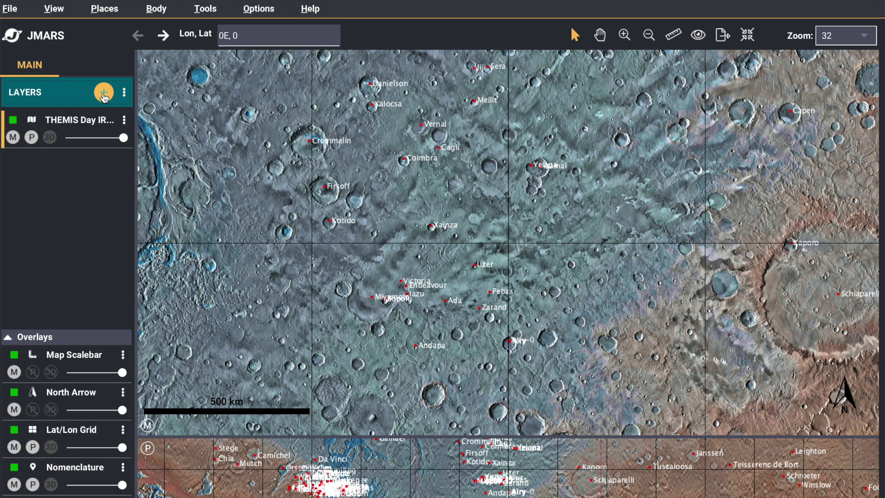
- Search the layers for TES, start adding the TES Stamps layer and open its advanced parameter selection
{"action": "left_click", "coordinate": [103, 95]}
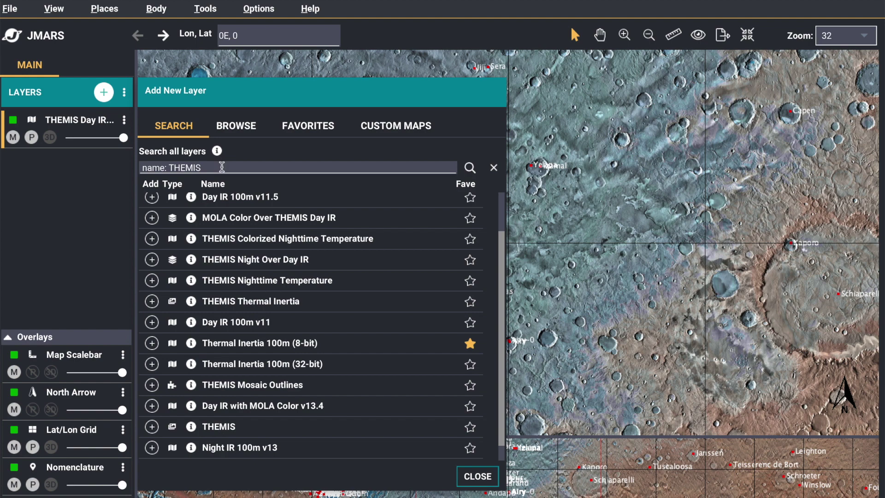
{"action": "type", "text": "TES"}
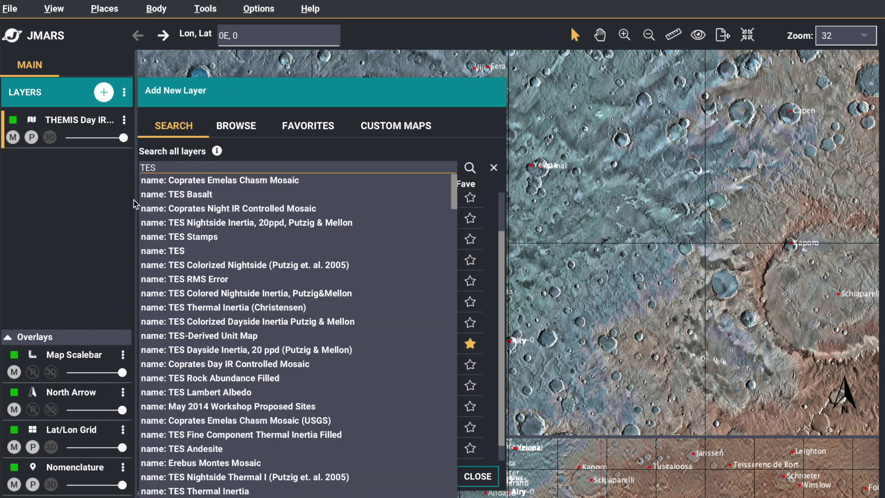
{"action": "left_click", "coordinate": [201, 237]}
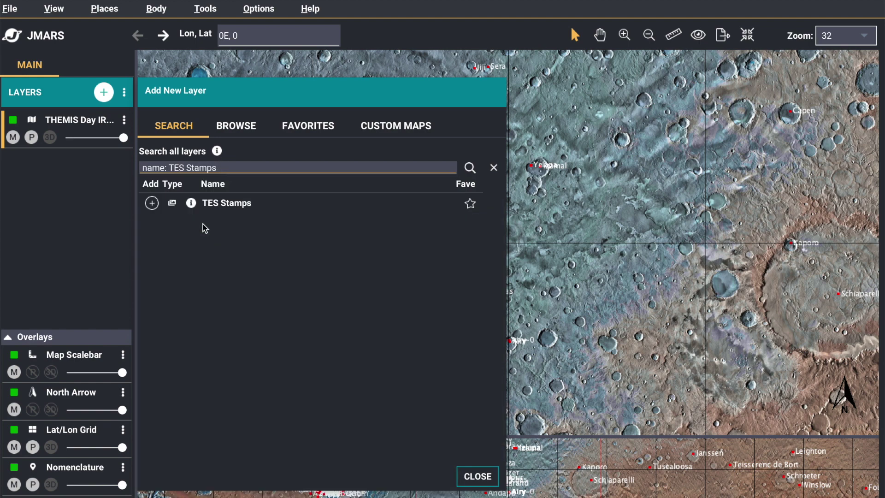
{"action": "left_click", "coordinate": [152, 205]}
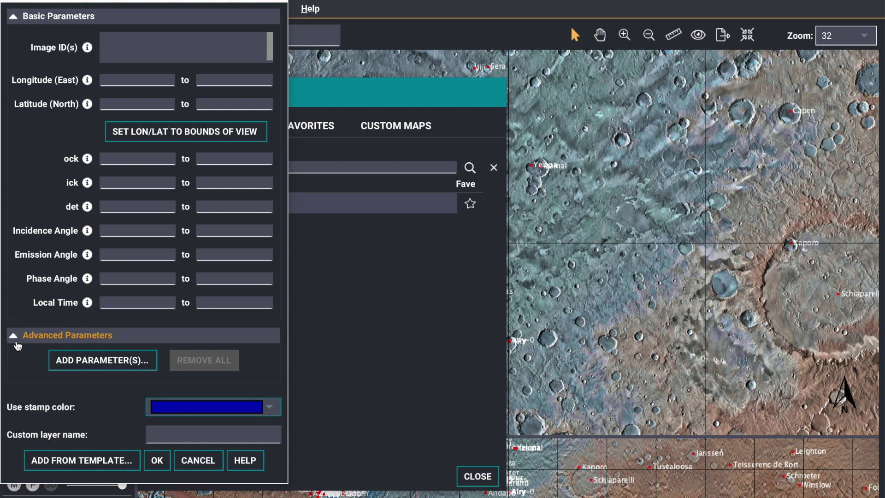
{"action": "left_click", "coordinate": [59, 364]}
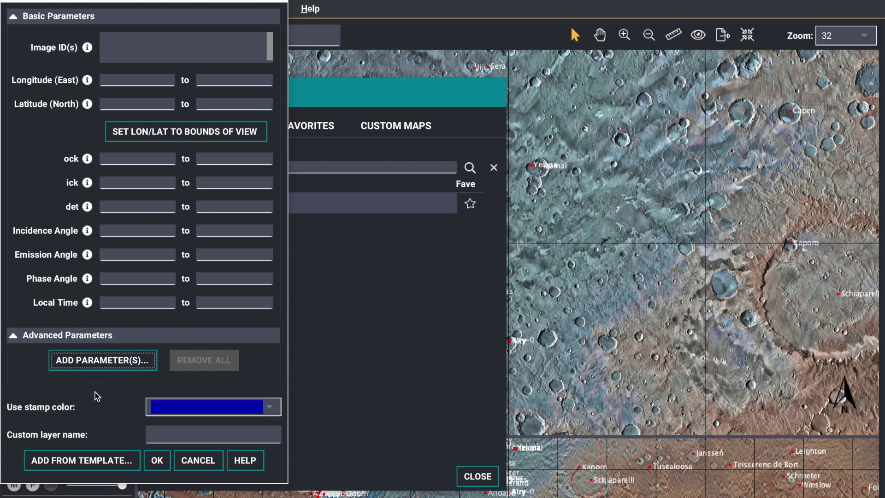
- Fill the TES query from the predefined template "Spectra: High Quality"
{"action": "left_click", "coordinate": [93, 462]}
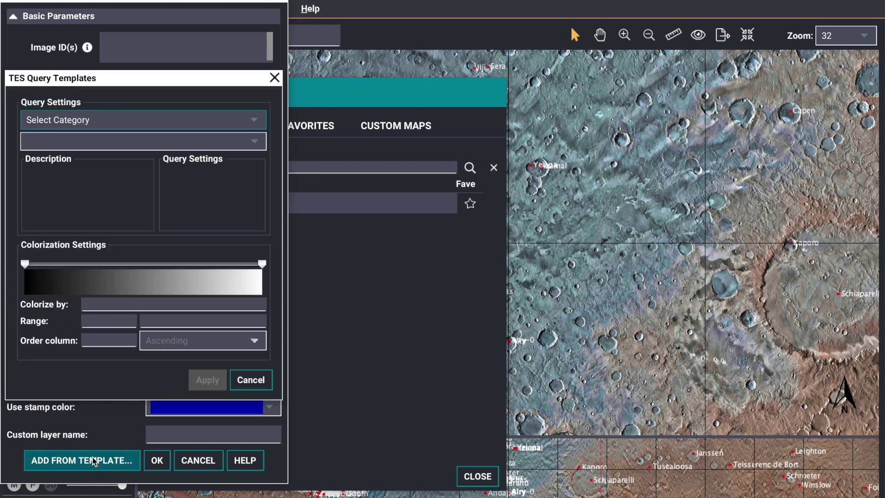
{"action": "left_click", "coordinate": [109, 123]}
{"action": "left_click", "coordinate": [104, 151]}
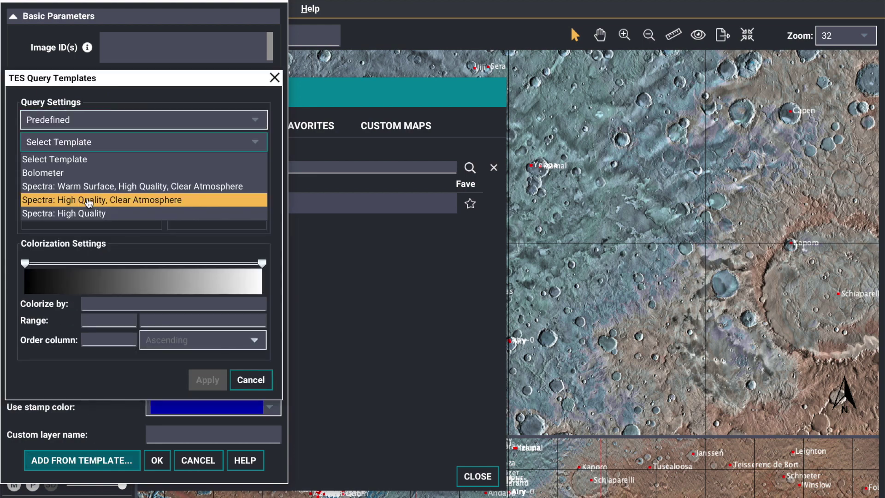
{"action": "left_click", "coordinate": [88, 214]}
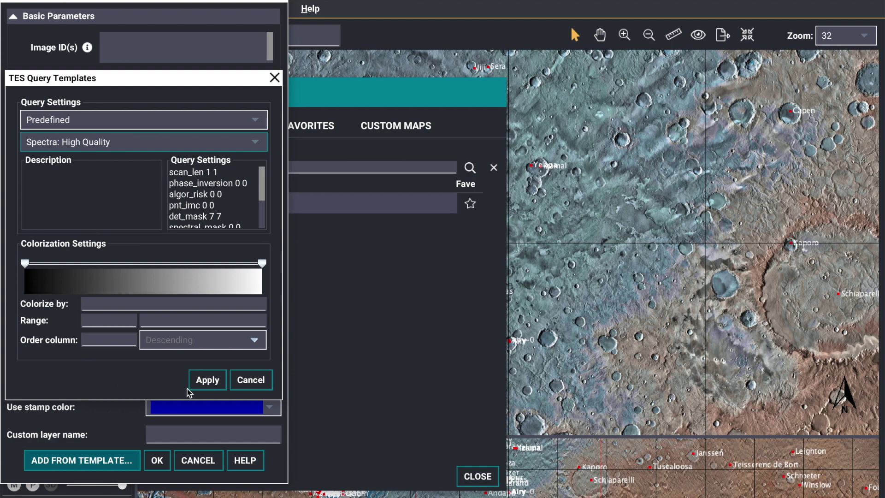
{"action": "left_click", "coordinate": [207, 381]}
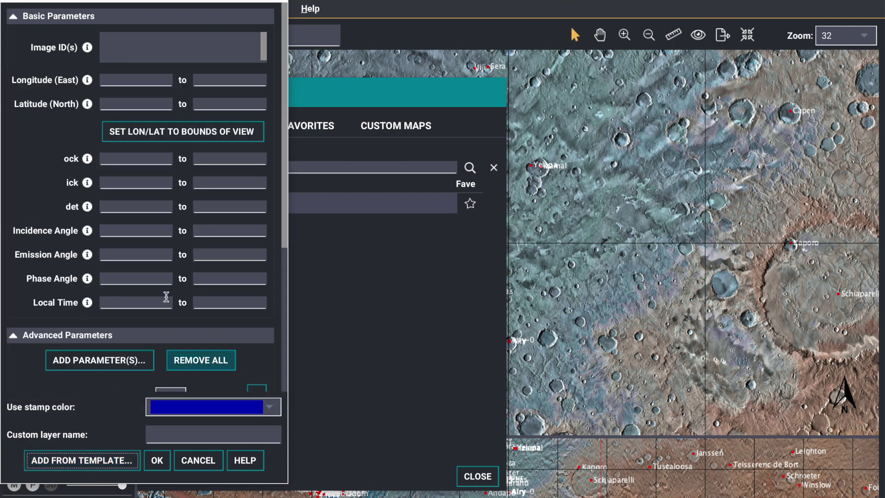
- Set the upper emission limit to 6 and remove the pnt_imc parameter from the TES query
{"action": "scroll", "coordinate": [167, 297], "scroll_direction": "down", "scroll_amount": 5}
{"action": "scroll", "coordinate": [167, 296], "scroll_direction": "down", "scroll_amount": 1}
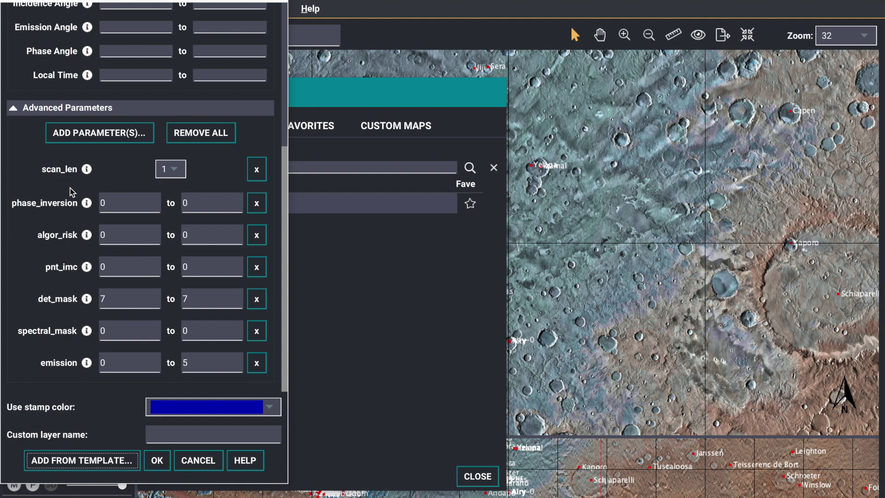
{"action": "left_click", "coordinate": [198, 202]}
{"action": "left_click", "coordinate": [210, 367]}
{"action": "key", "text": "BackSpace"}
{"action": "type", "text": "6"}
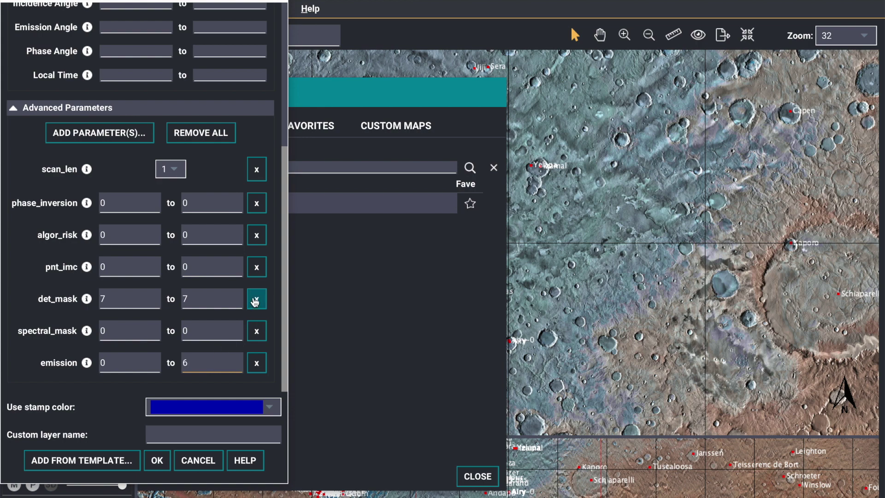
{"action": "left_click", "coordinate": [257, 268]}
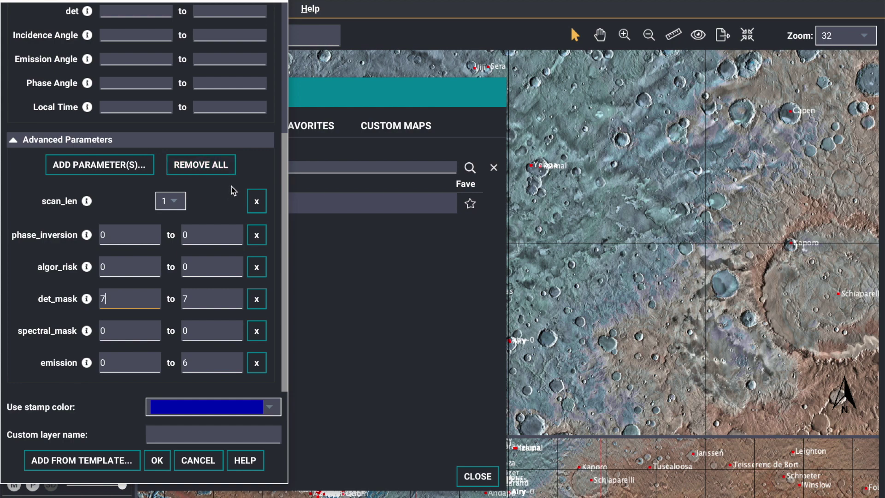
{"action": "scroll", "coordinate": [286, 178], "scroll_direction": "up", "scroll_amount": 1}
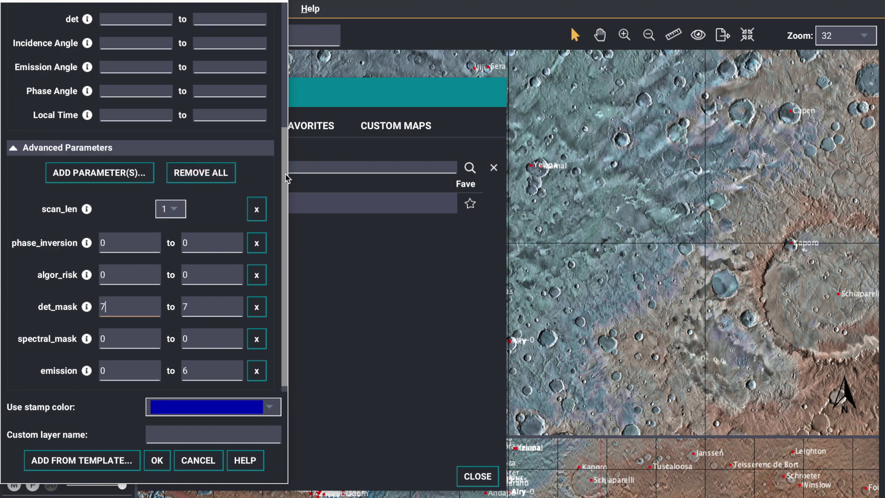